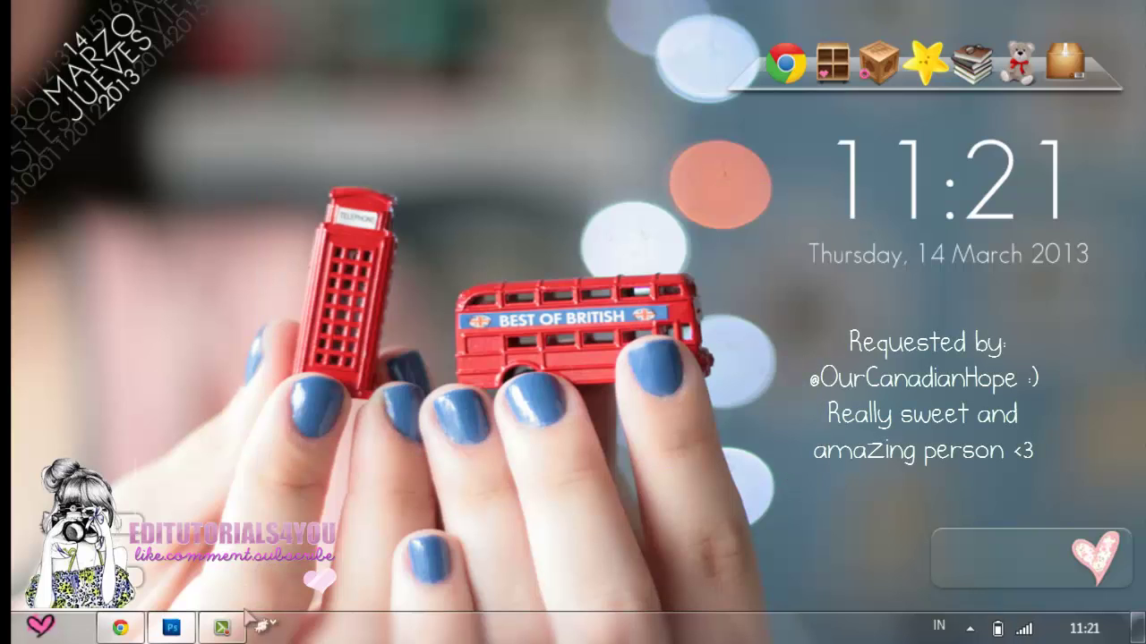
Bring the Photoshop window to the front from the Windows taskbar.
click(171, 629)
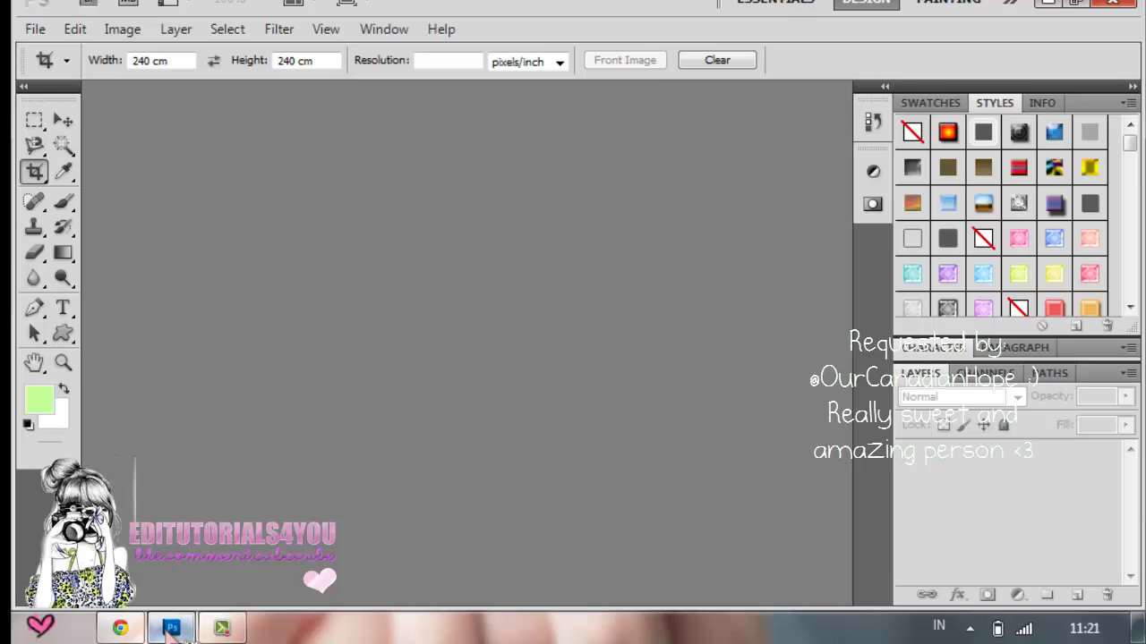
Select the Move tool and open the HQ_2.jpg portrait through File > Open.
click(60, 119)
click(35, 29)
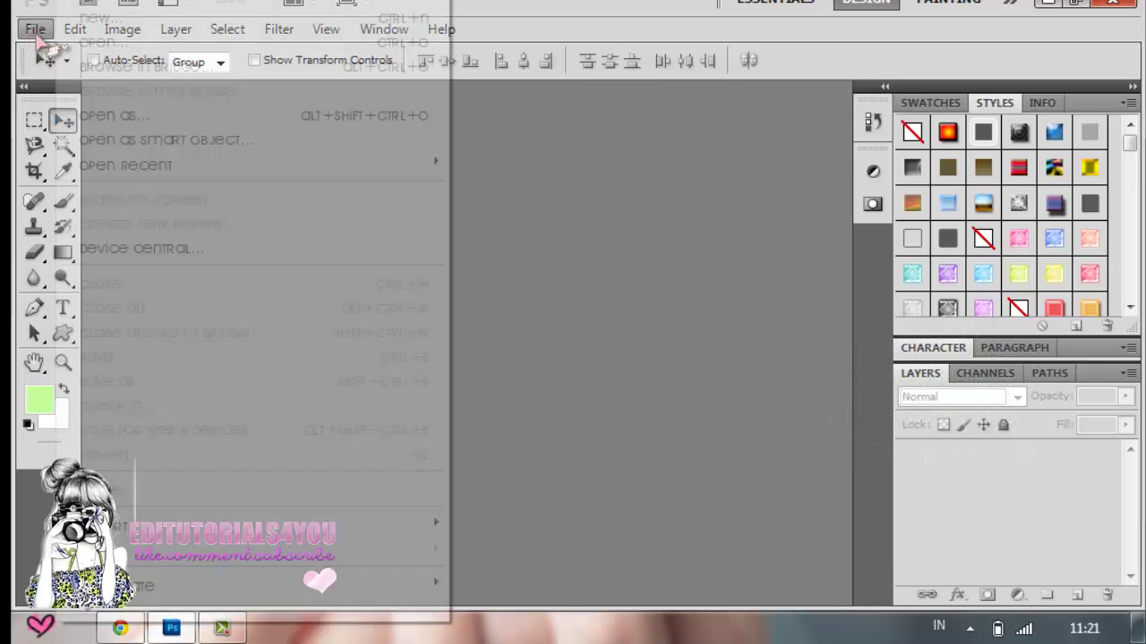
click(93, 41)
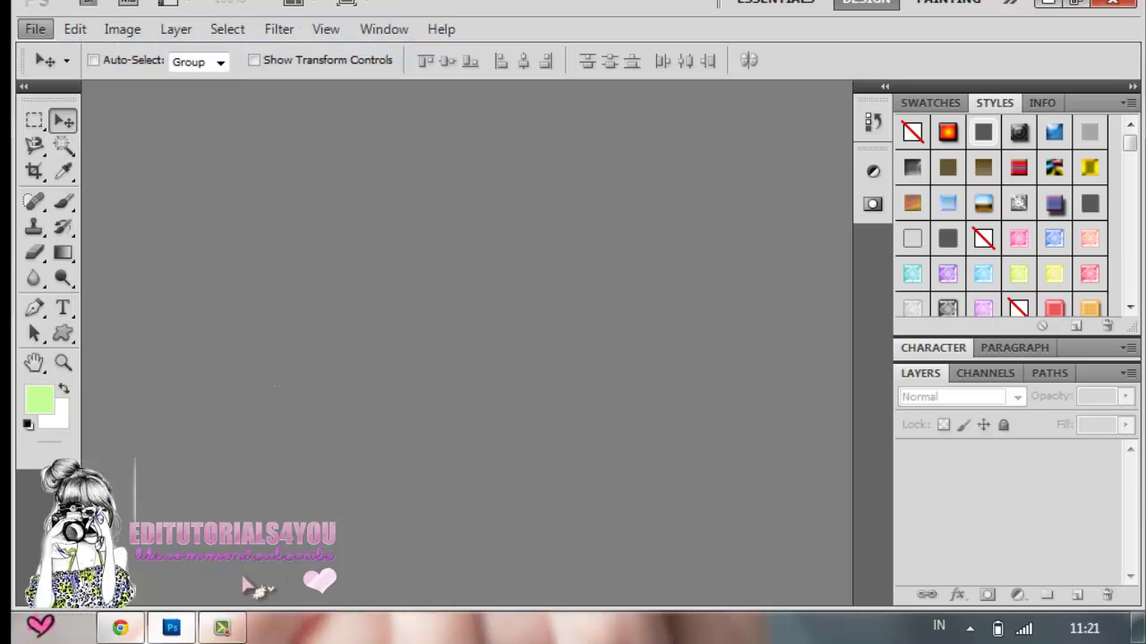
click(222, 629)
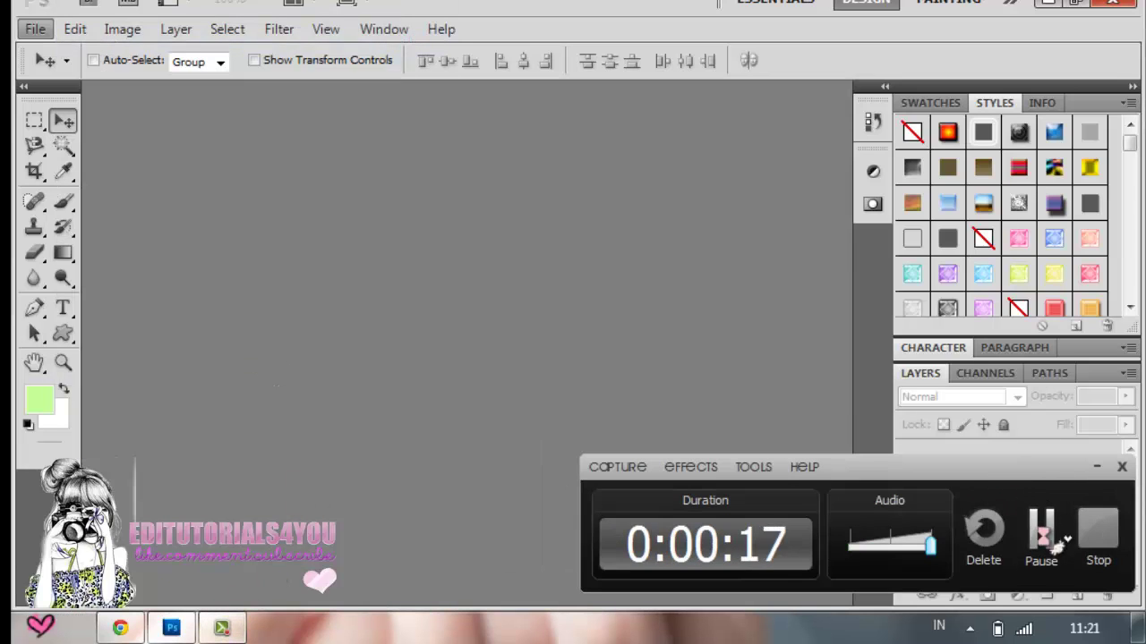
click(1038, 533)
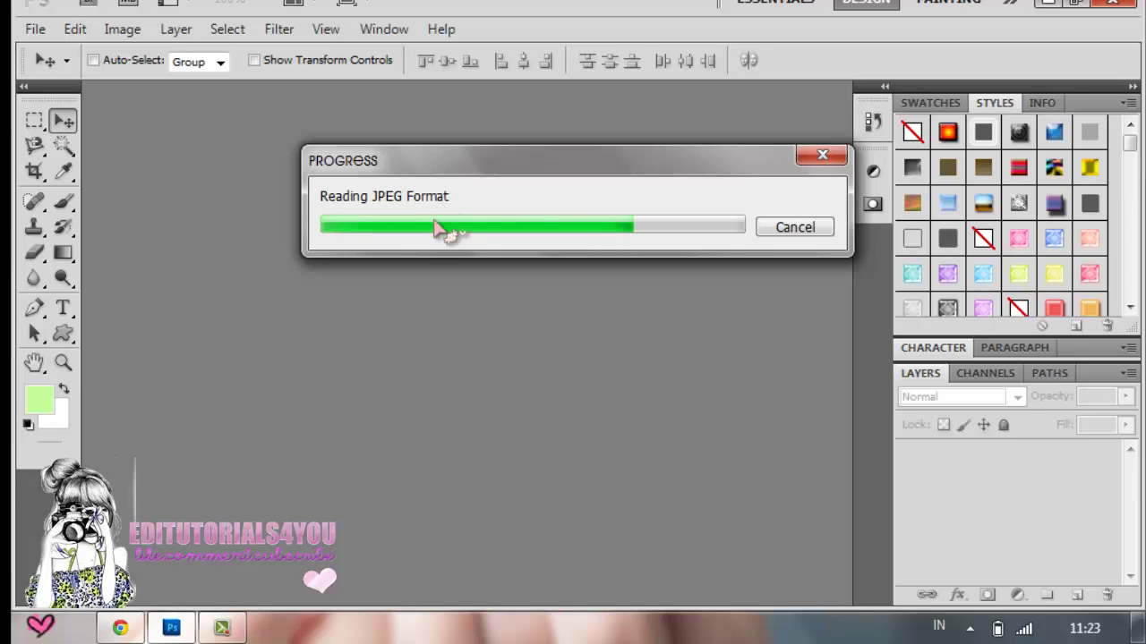
click(224, 629)
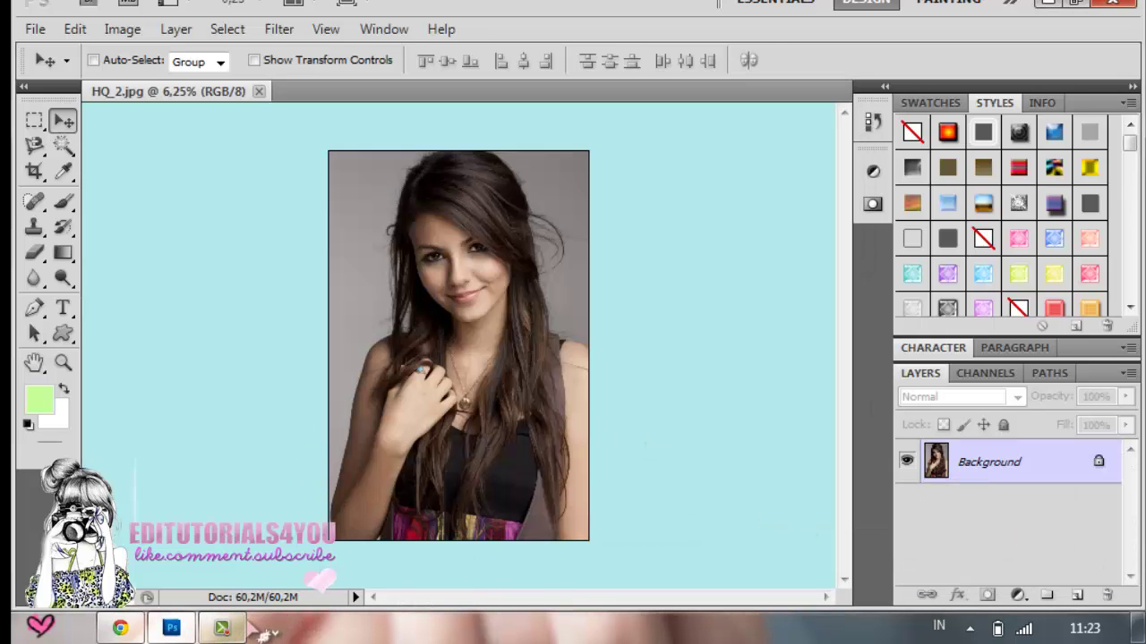
click(222, 628)
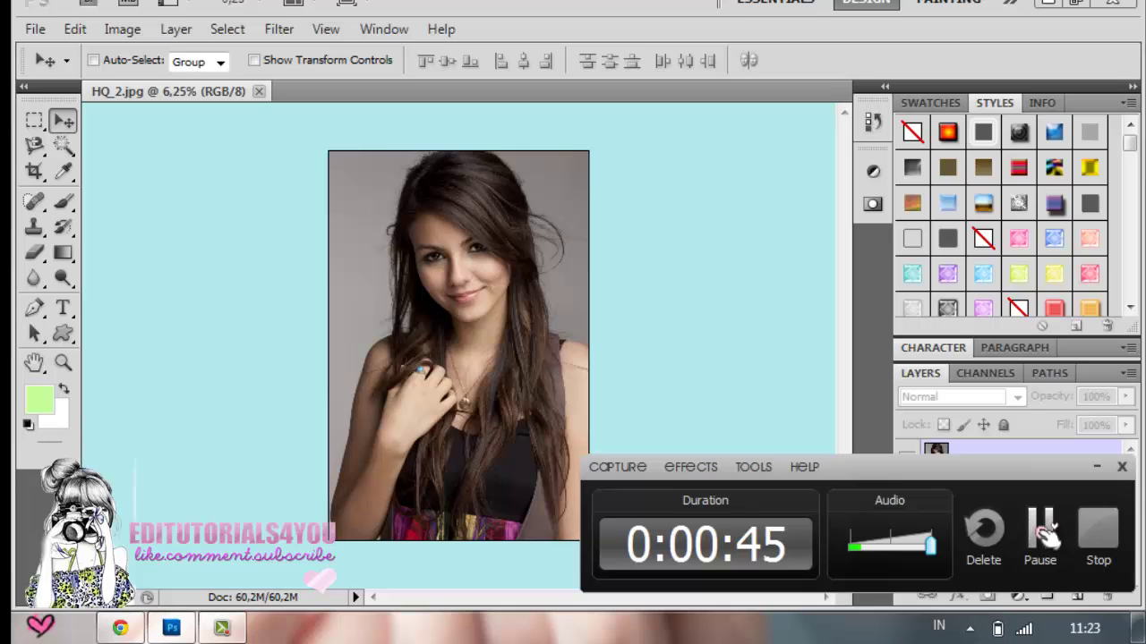
Browse the PSDs folder, previewing coloring files such as TaySign_4.
click(1041, 534)
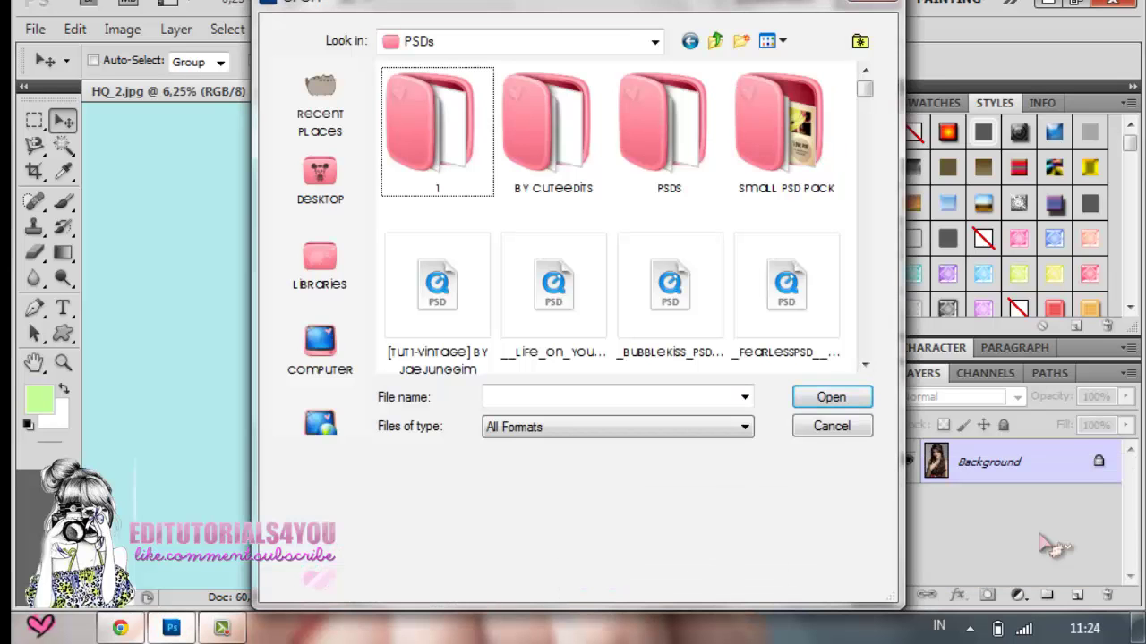
scroll(669, 251, down, 3)
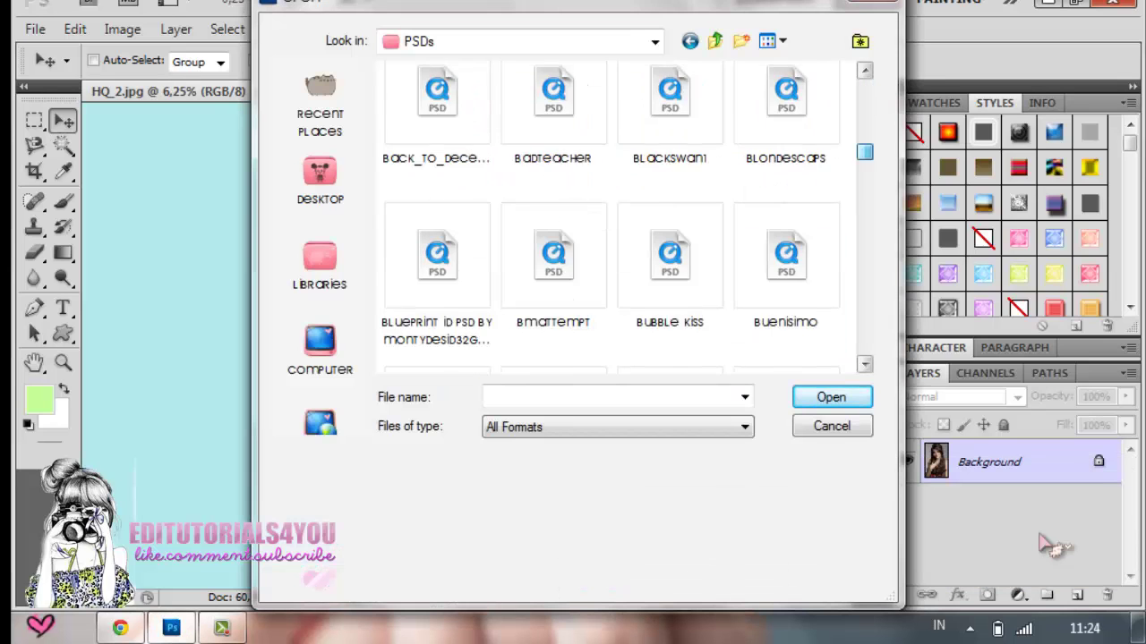
scroll(670, 251, down, 3)
scroll(669, 251, down, 3)
scroll(669, 251, down, 2)
click(670, 241)
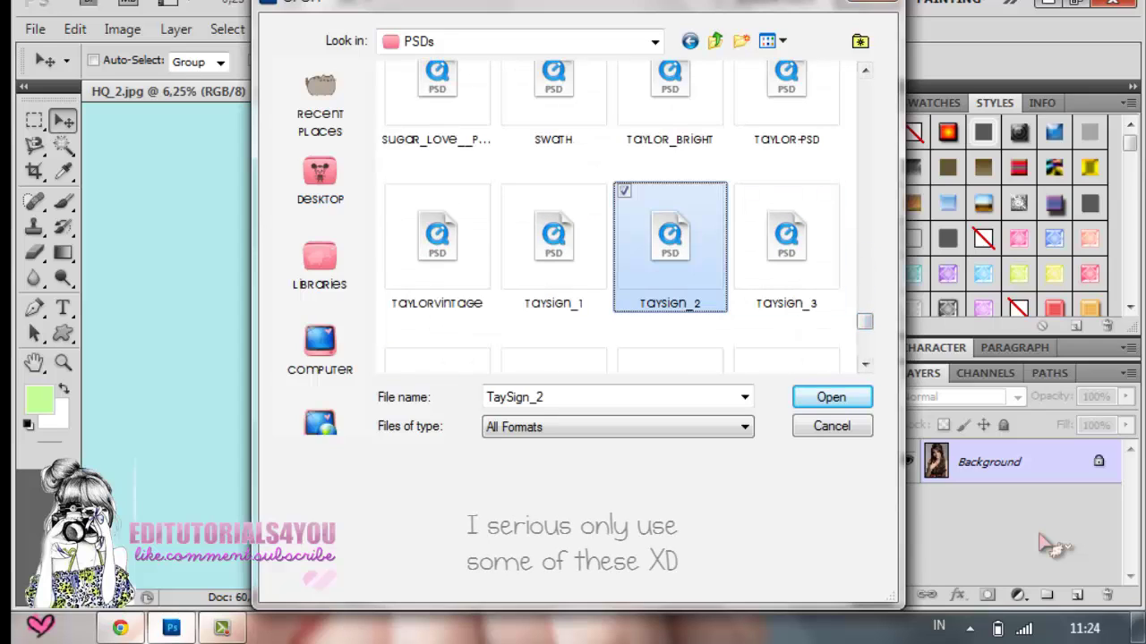
key(Left)
key(Down)
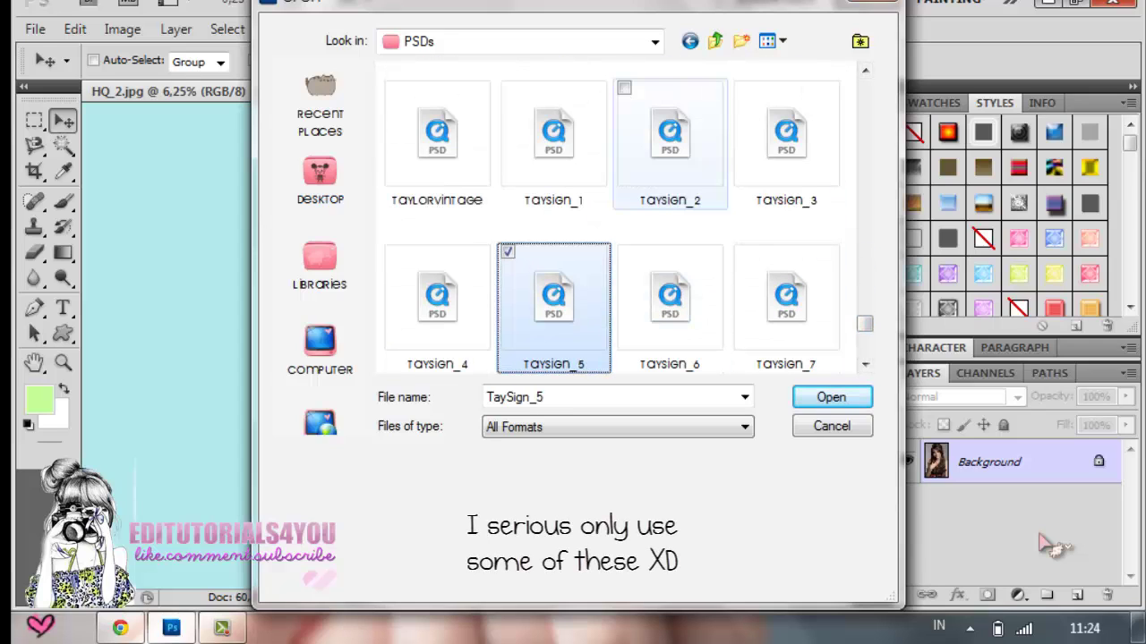
key(Left)
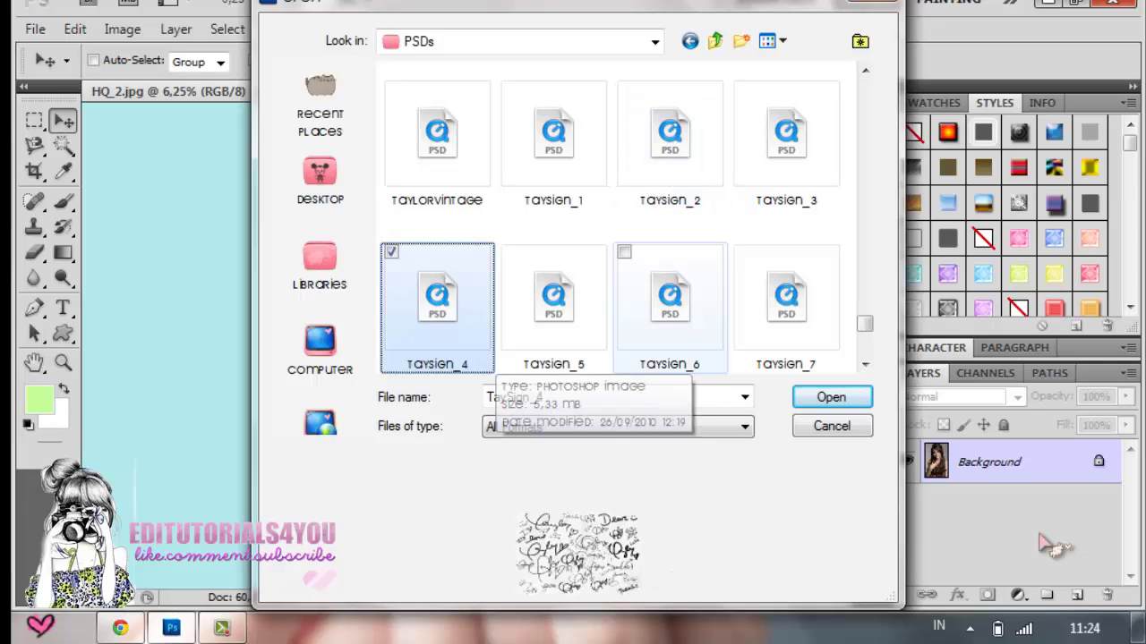
Open taylorvintage.psd, discarding its embedded Adobe RGB colour profile.
click(670, 135)
key(Up)
key(Left)
key(Down)
key(Left)
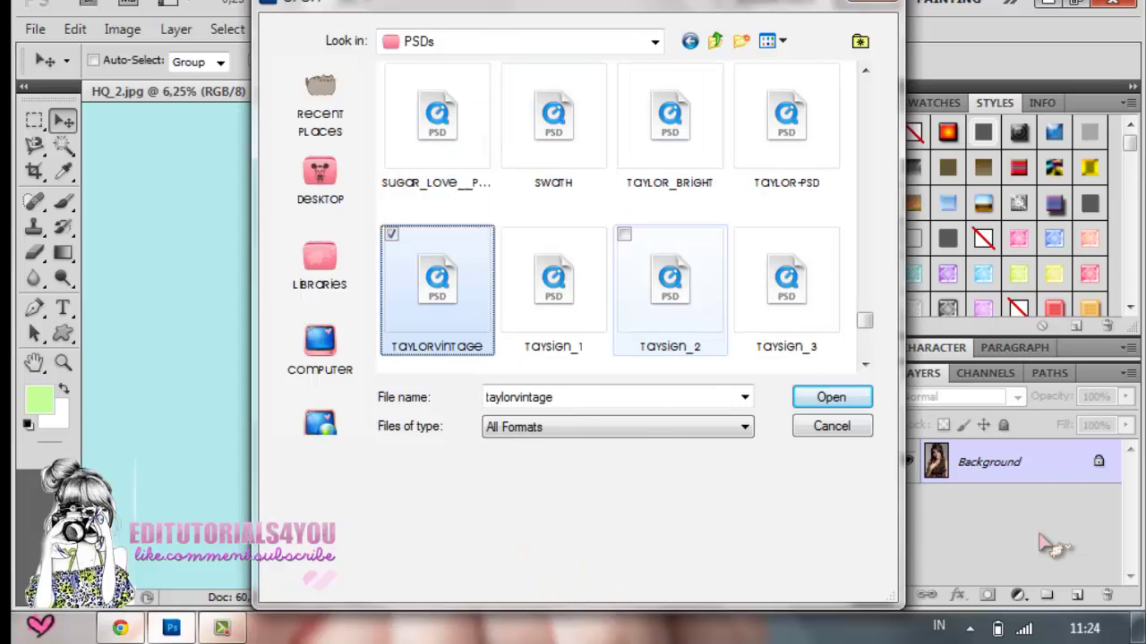
key(Down)
key(Up)
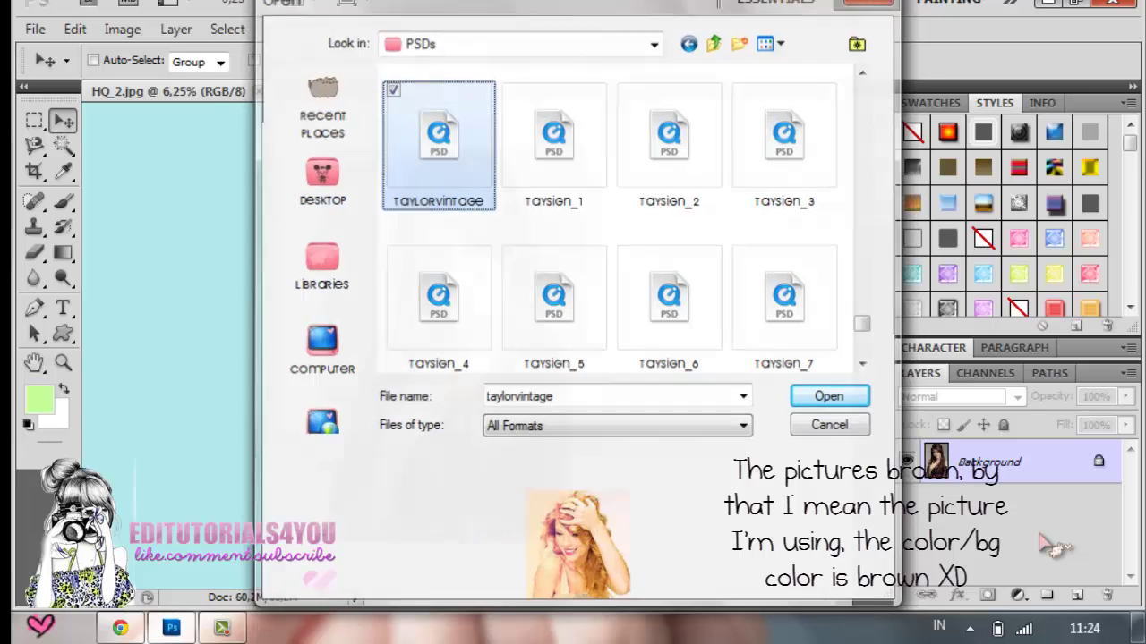
key(Return)
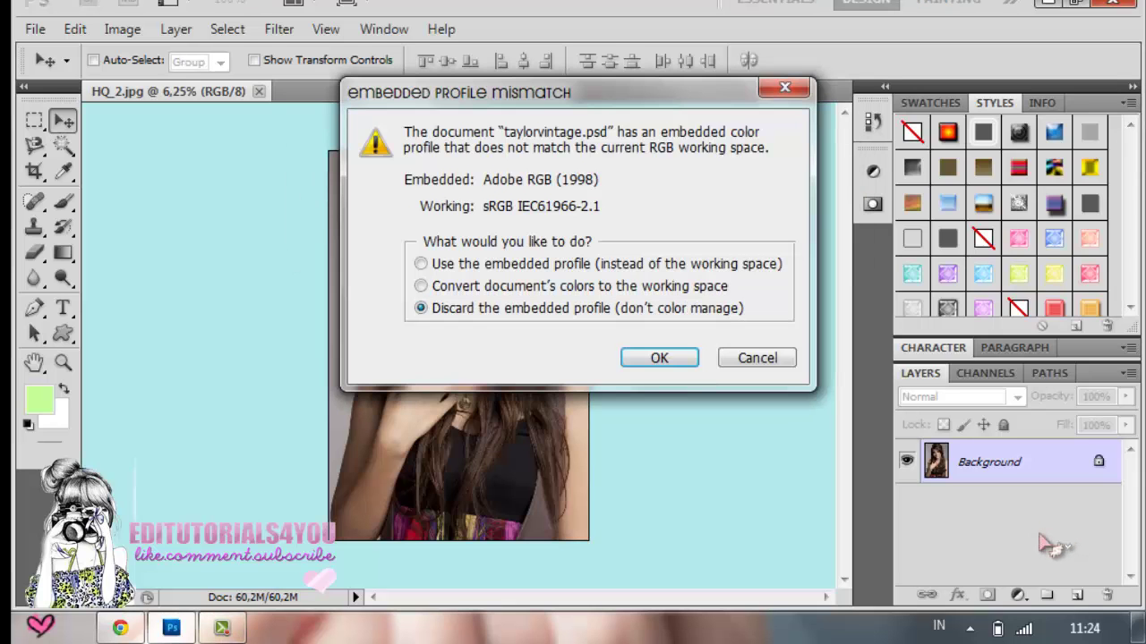
key(Return)
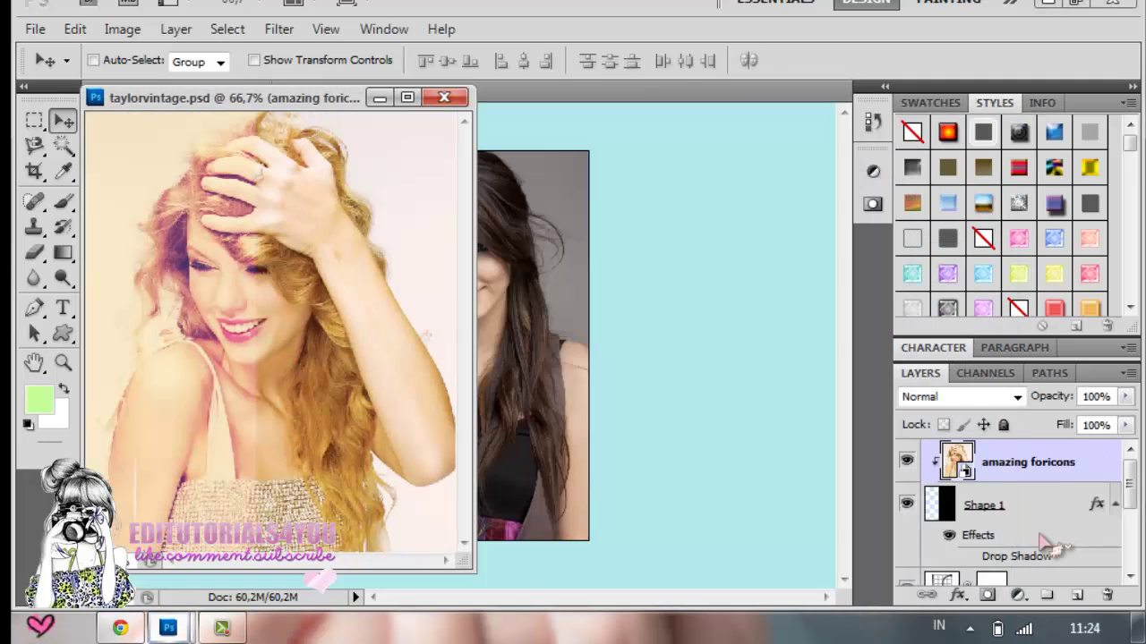
Select every coloring layer from Levels 1 upward and group them into Group 1.
scroll(1047, 544, down, 5)
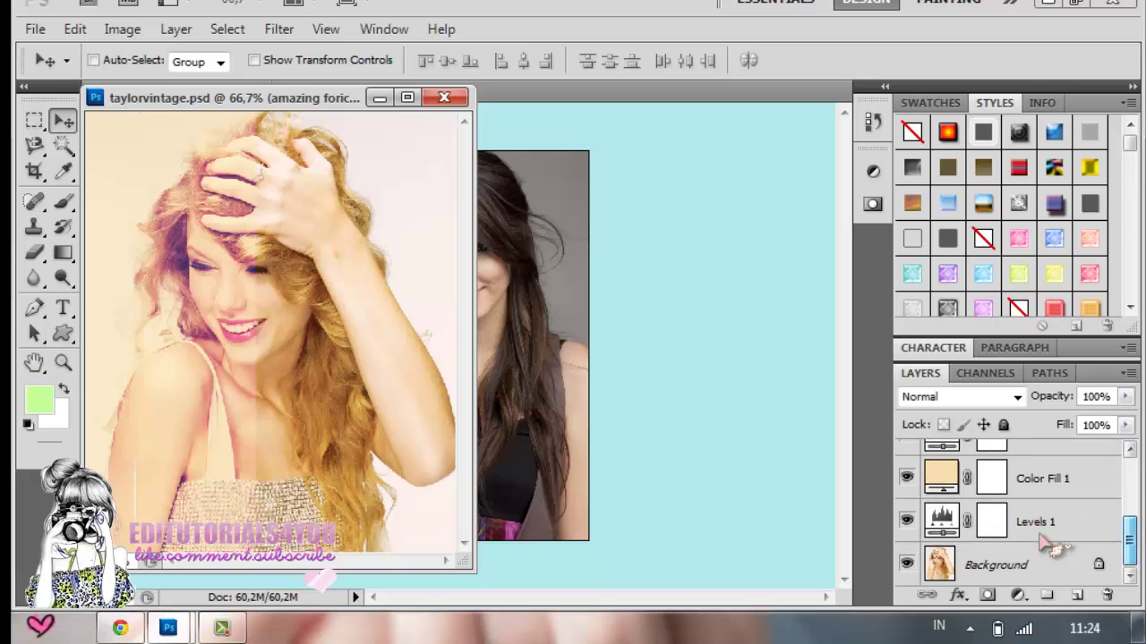
click(1038, 537)
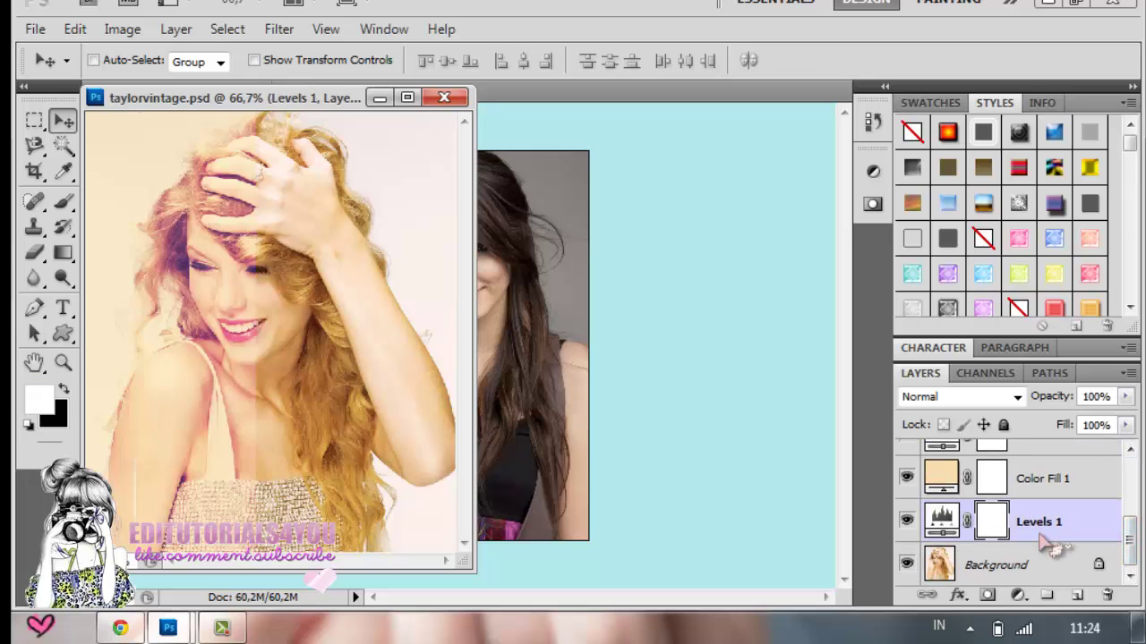
scroll(1048, 542, up, 2)
scroll(1043, 541, up, 1)
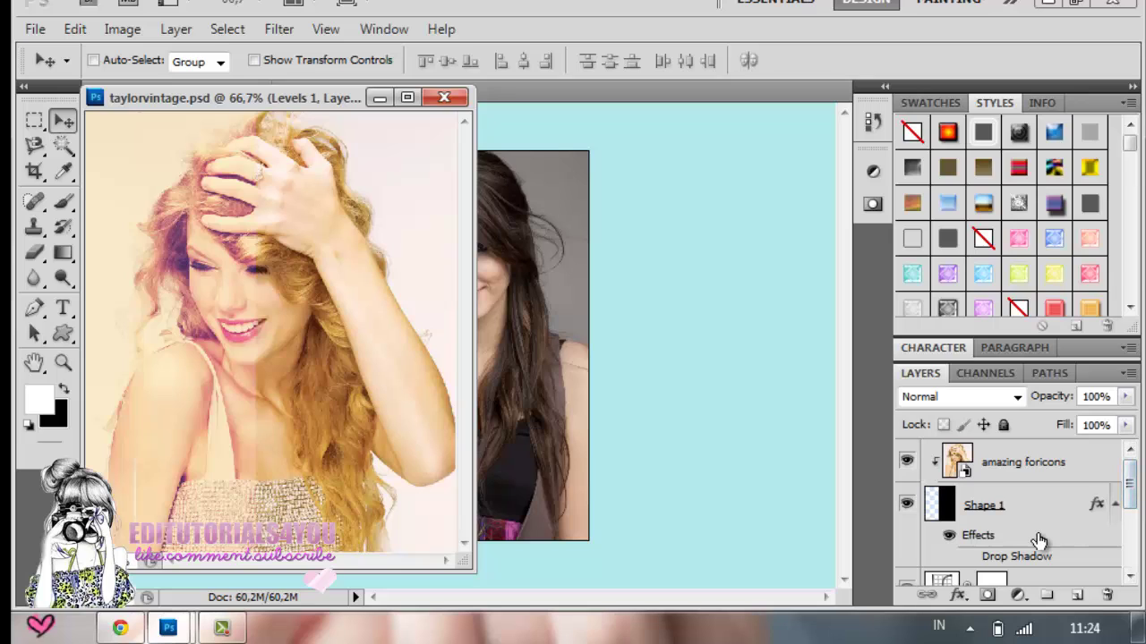
key(ctrl+alt+a)
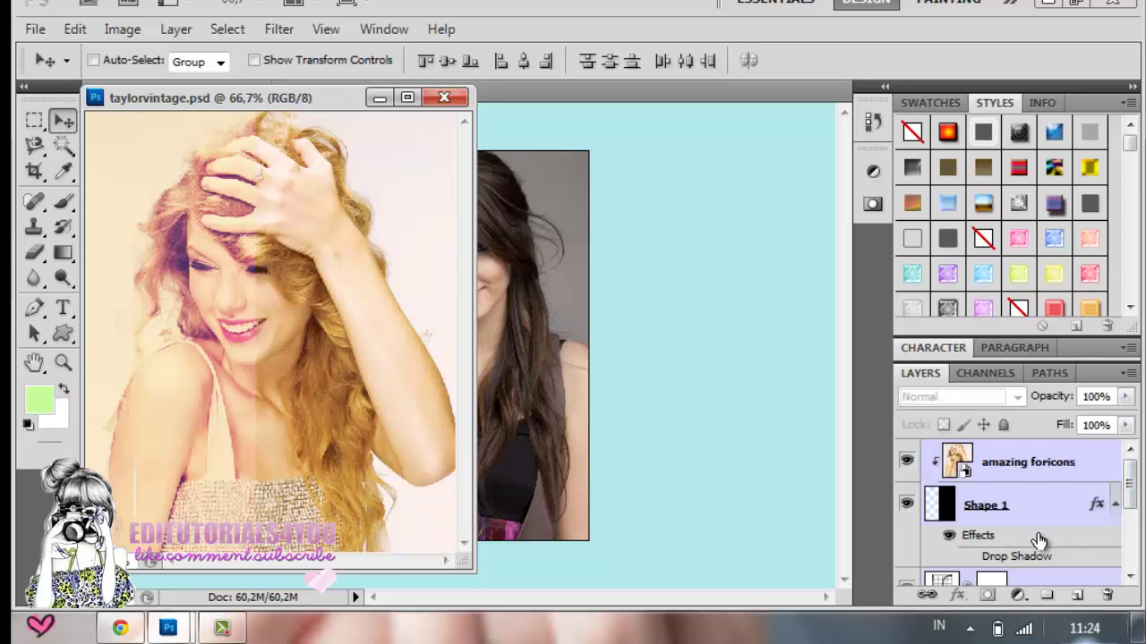
key(ctrl+g)
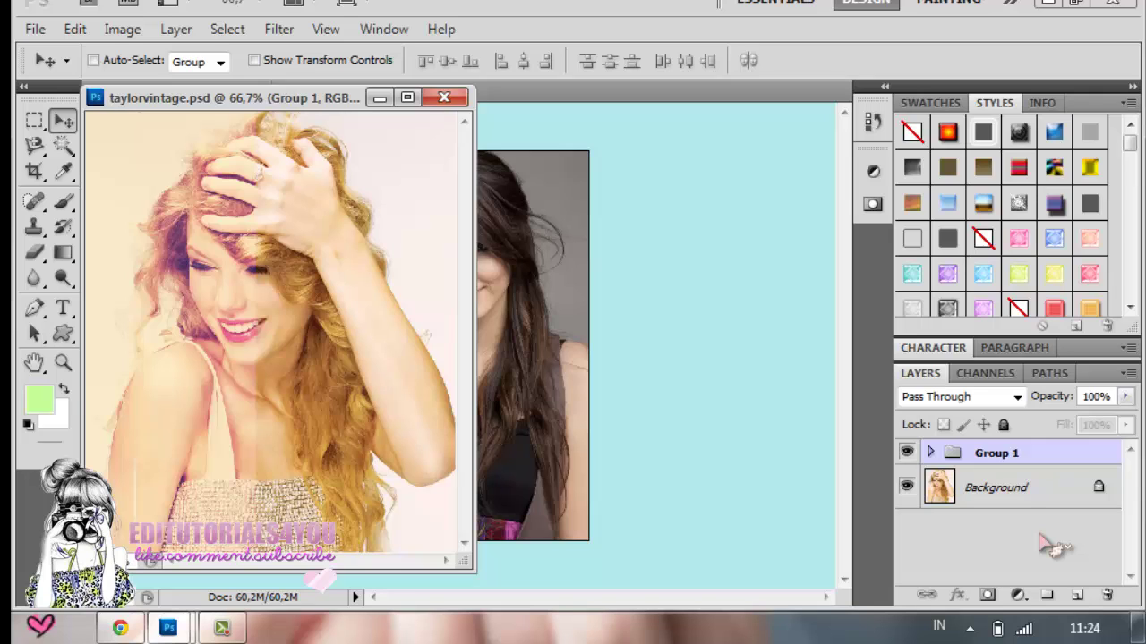
Drag Group 1 into HQ_2.jpg and hide the stray black Shape 1 layer.
drag(996, 452, 695, 334)
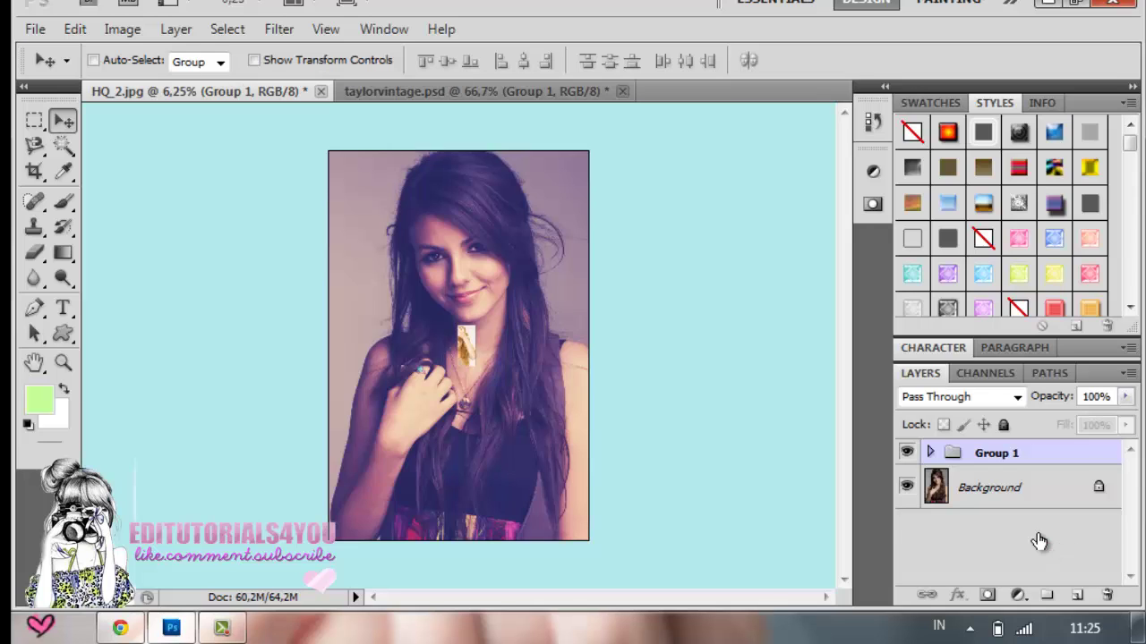
key(alt+bracketleft)
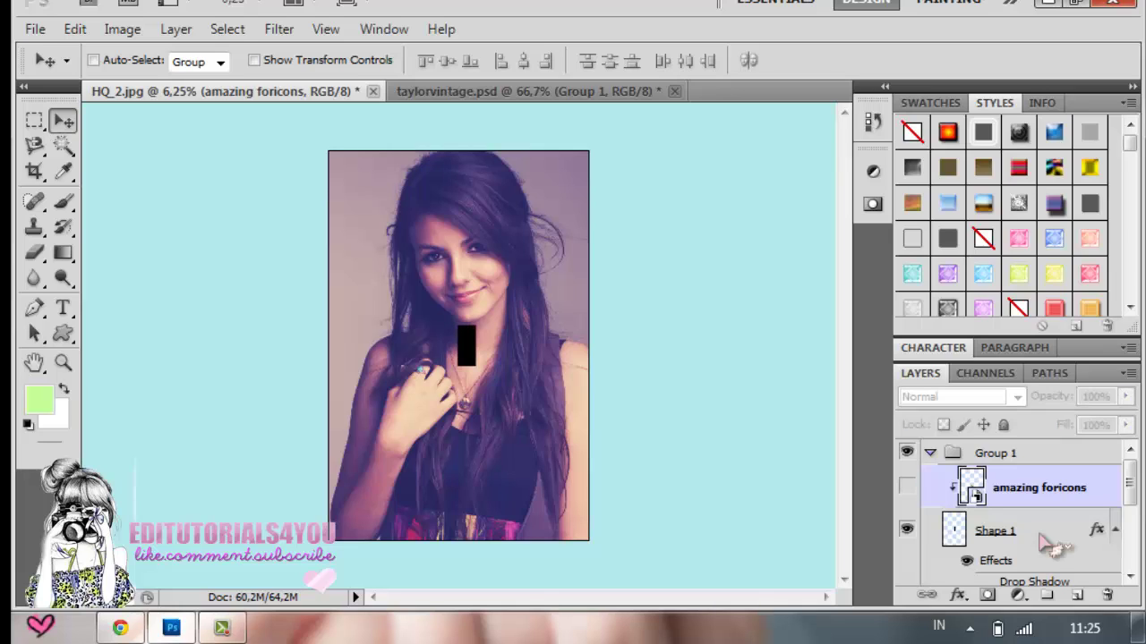
click(907, 529)
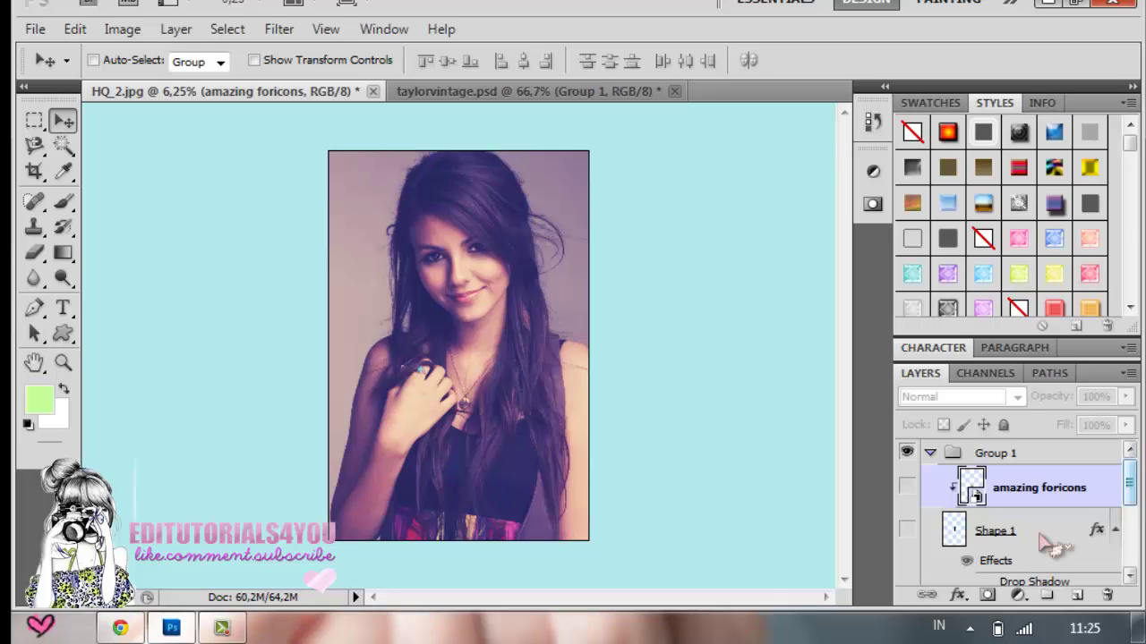
Toggle Color Fill 1 and Curves 1 visibility, then hide Levels 1 for a warmer brown tone.
scroll(1054, 543, down, 2)
scroll(1055, 543, up, 2)
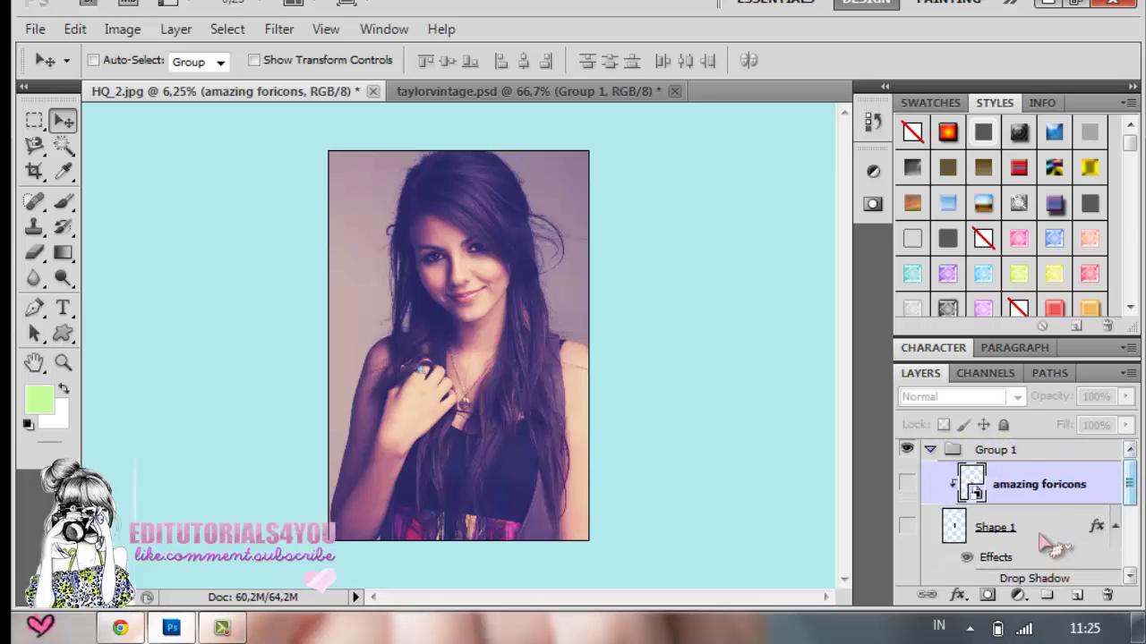
scroll(1048, 541, down, 4)
click(907, 535)
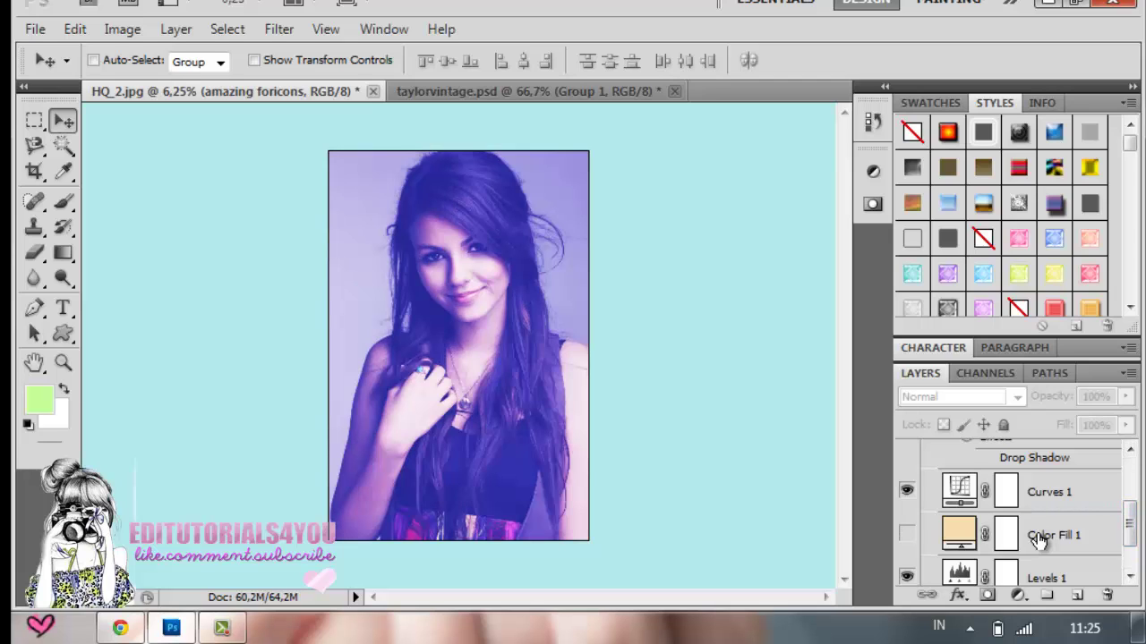
click(907, 534)
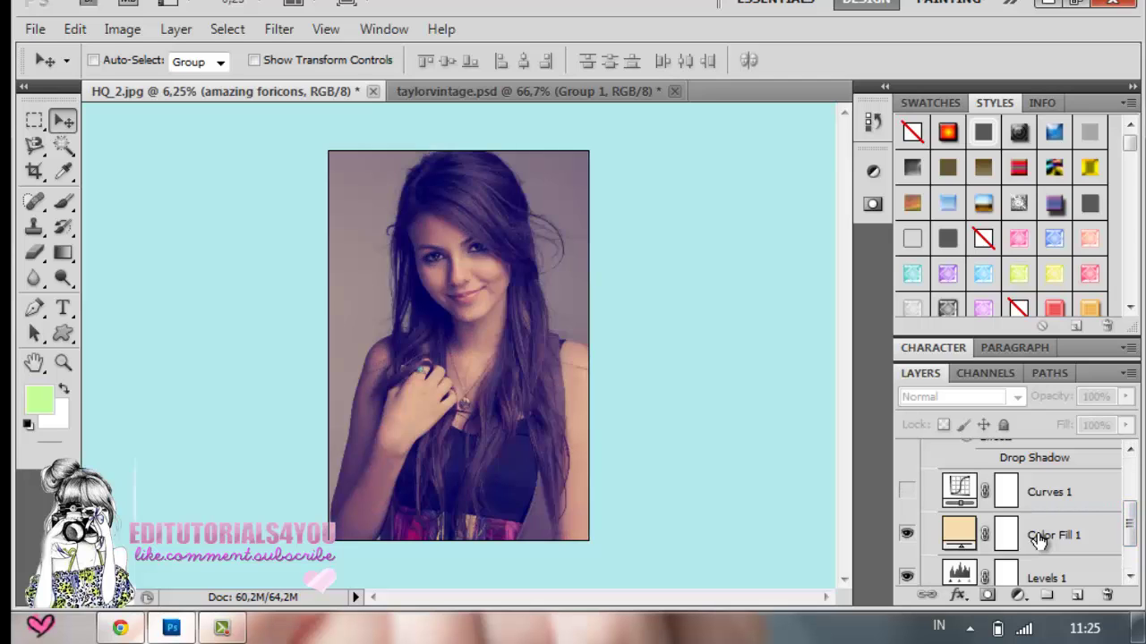
click(907, 491)
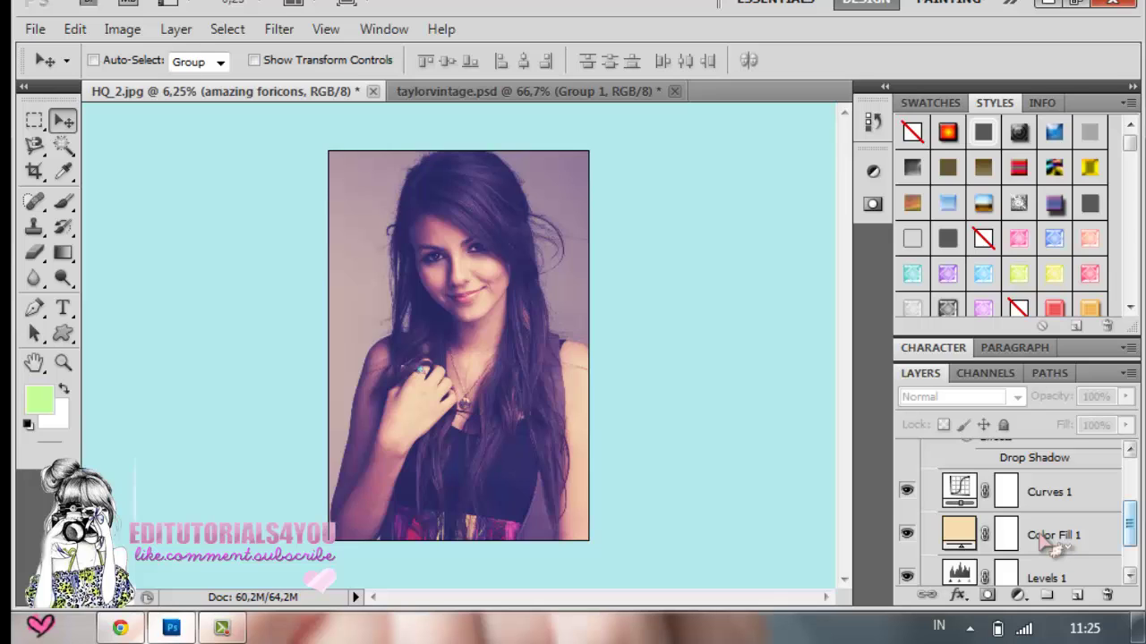
scroll(1051, 548, down, 1)
scroll(1042, 542, down, 1)
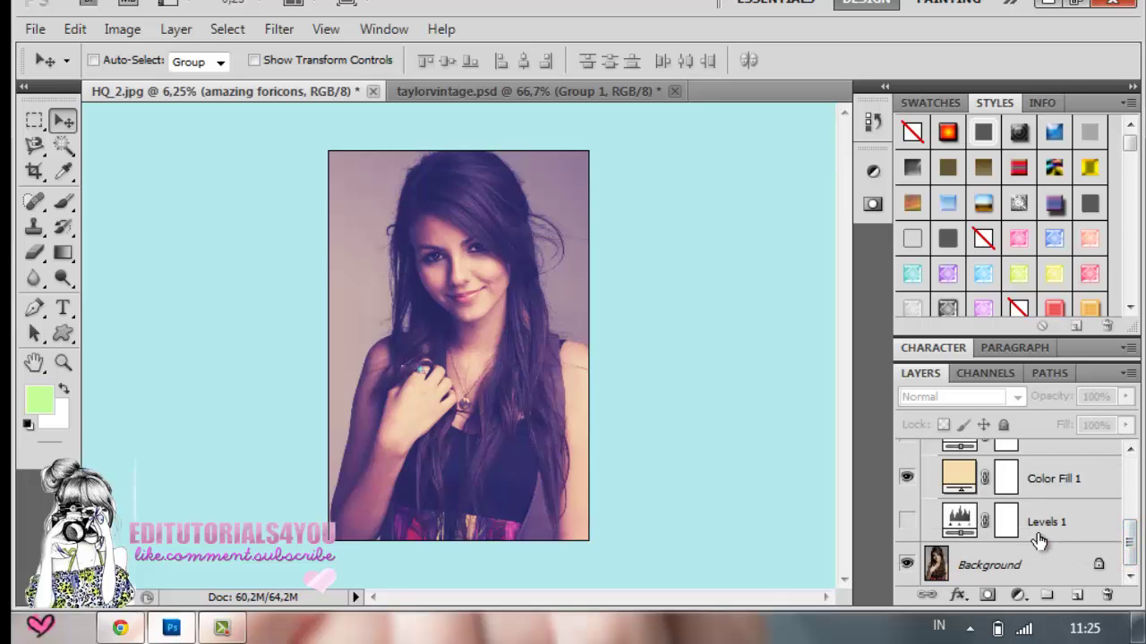
click(906, 520)
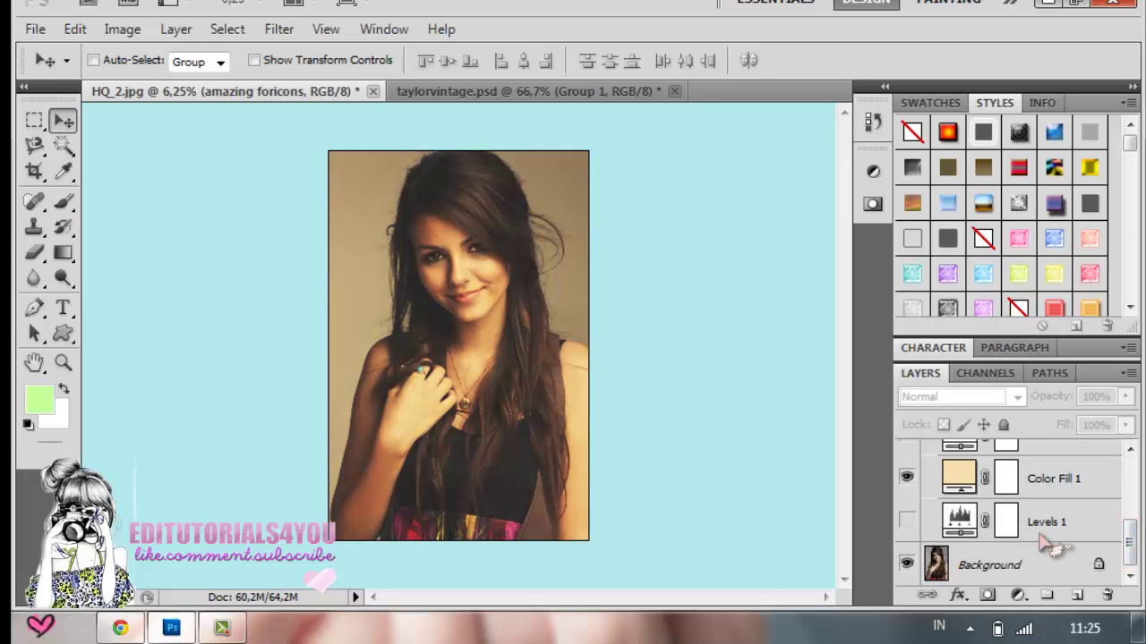
scroll(1048, 543, up, 1)
scroll(1047, 543, up, 4)
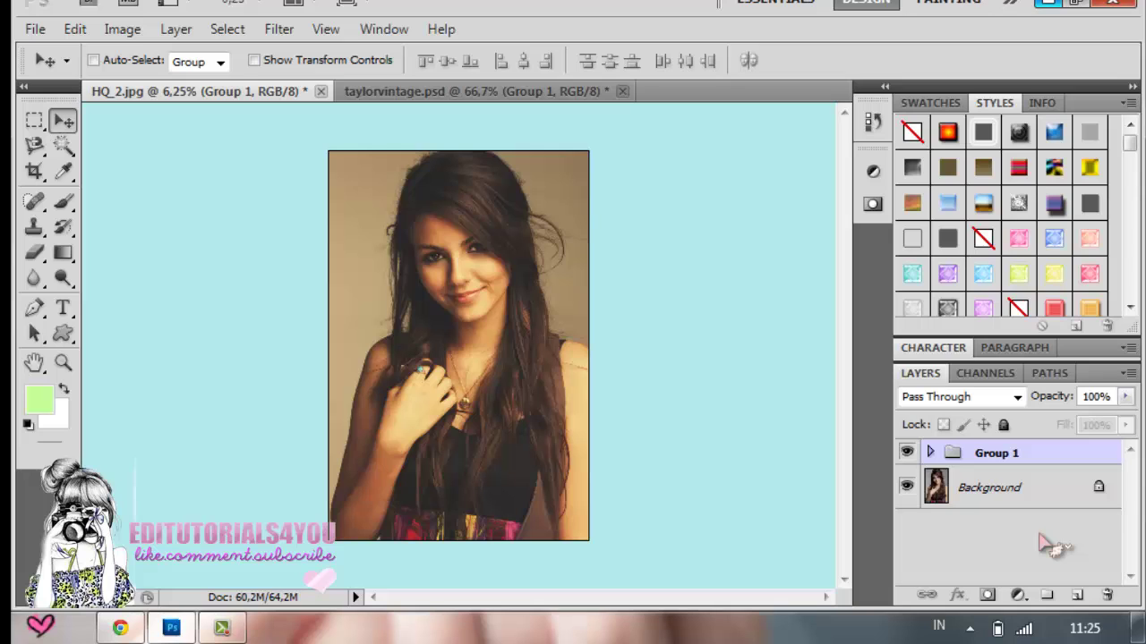
Show the desktop with Win+D and bring up the screen recorder's Capture panel with F10.
key(super+d)
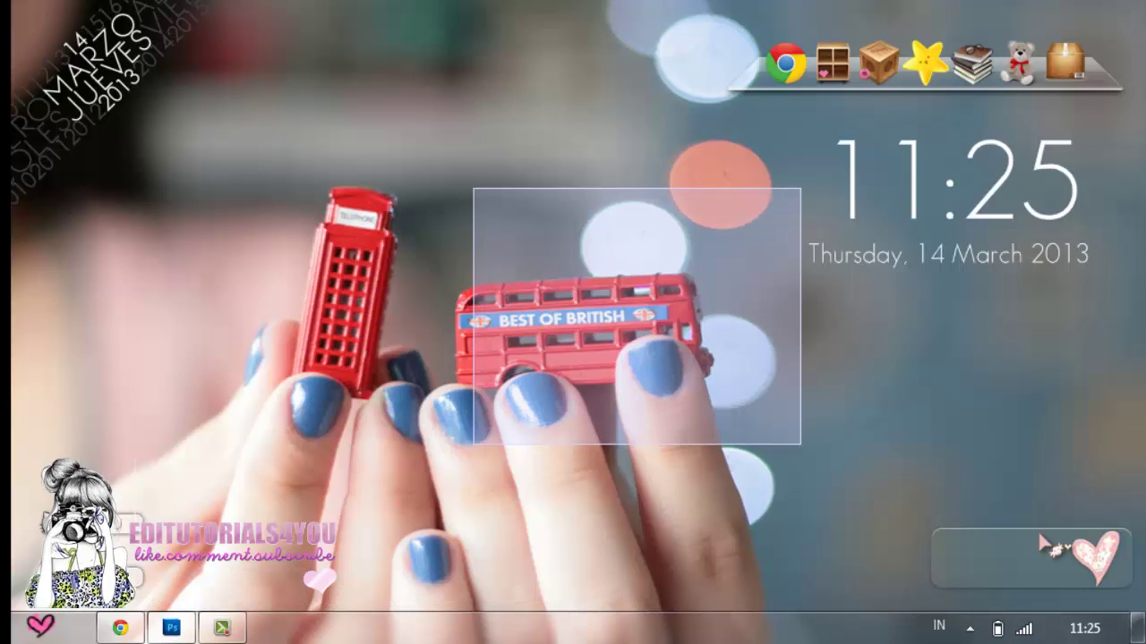
mouse_move(473, 187)
mouse_down()
mouse_move(861, 440)
mouse_move(217, 95)
mouse_move(781, 406)
mouse_up()
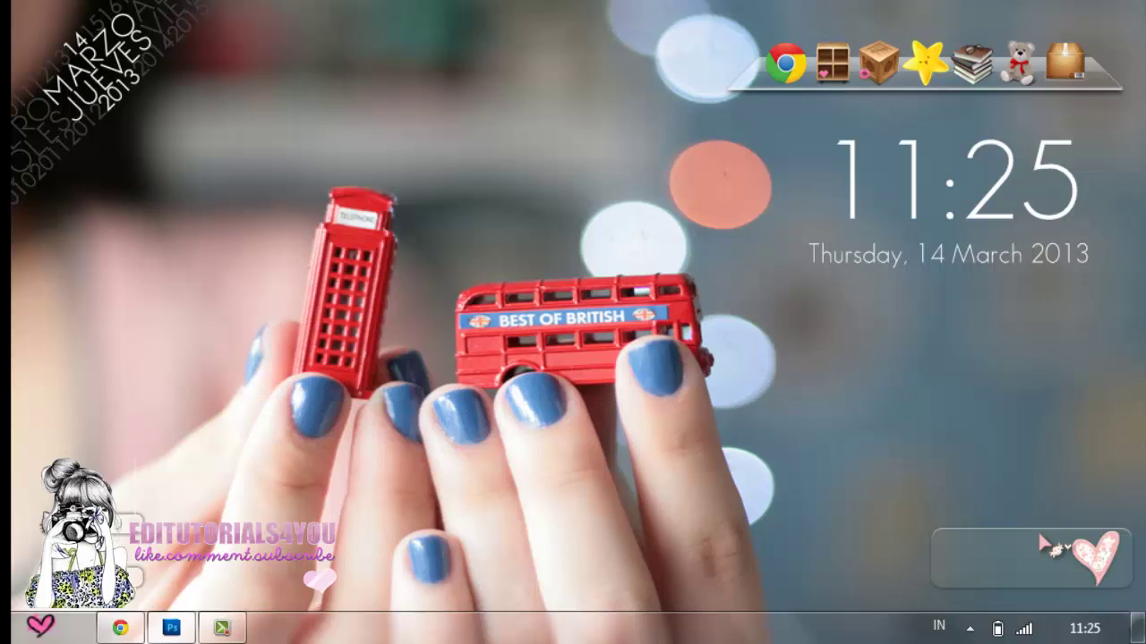
key(F10)
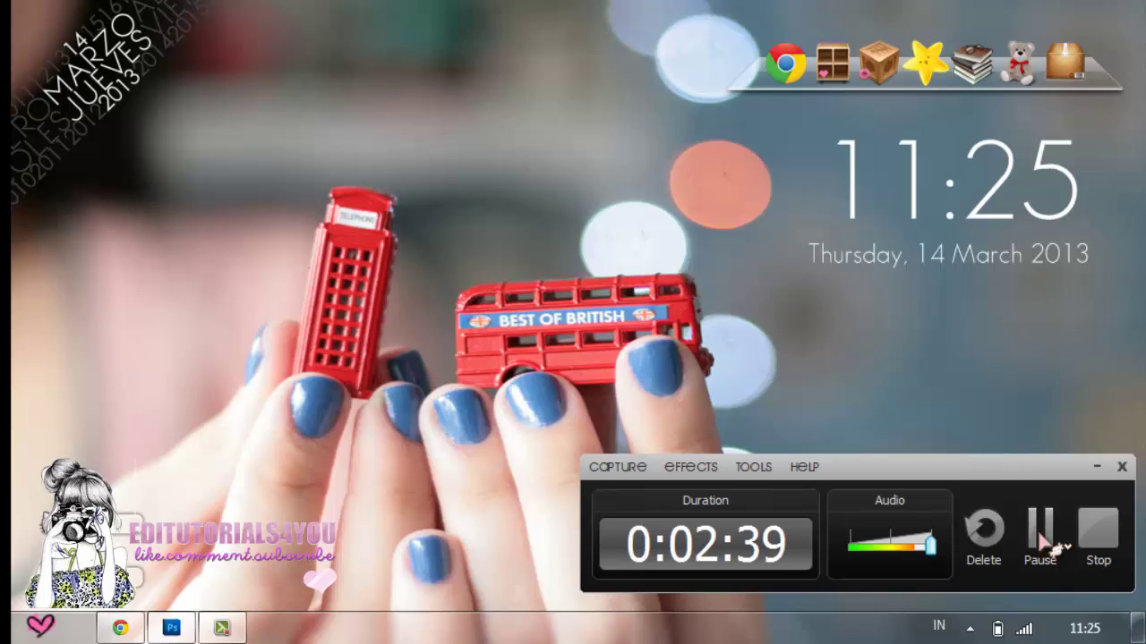
drag(1040, 535, 1046, 549)
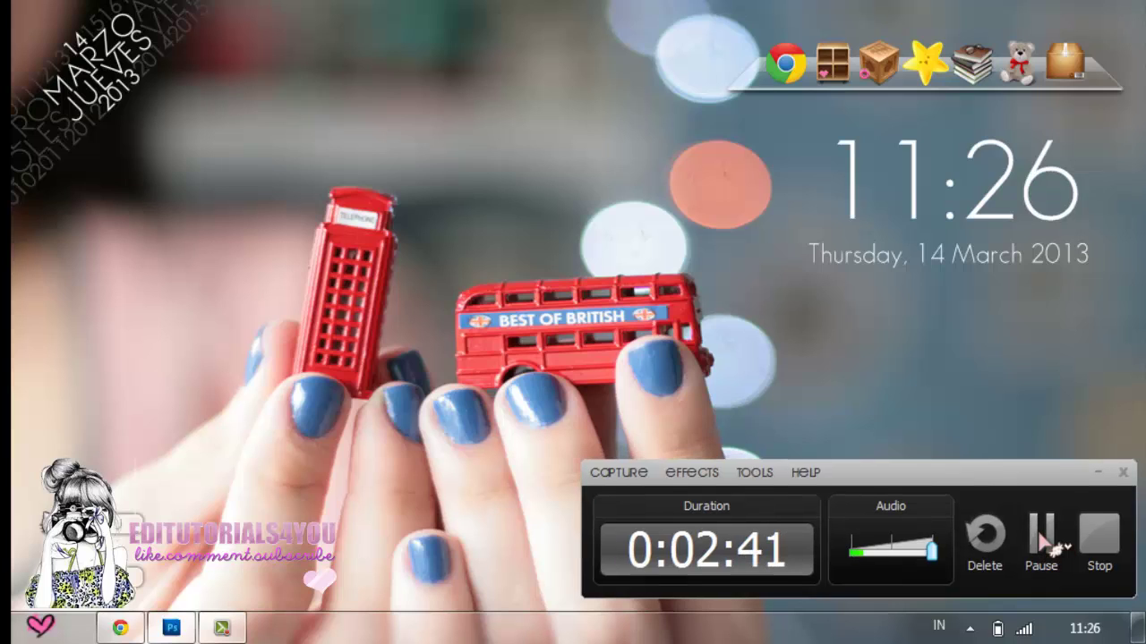